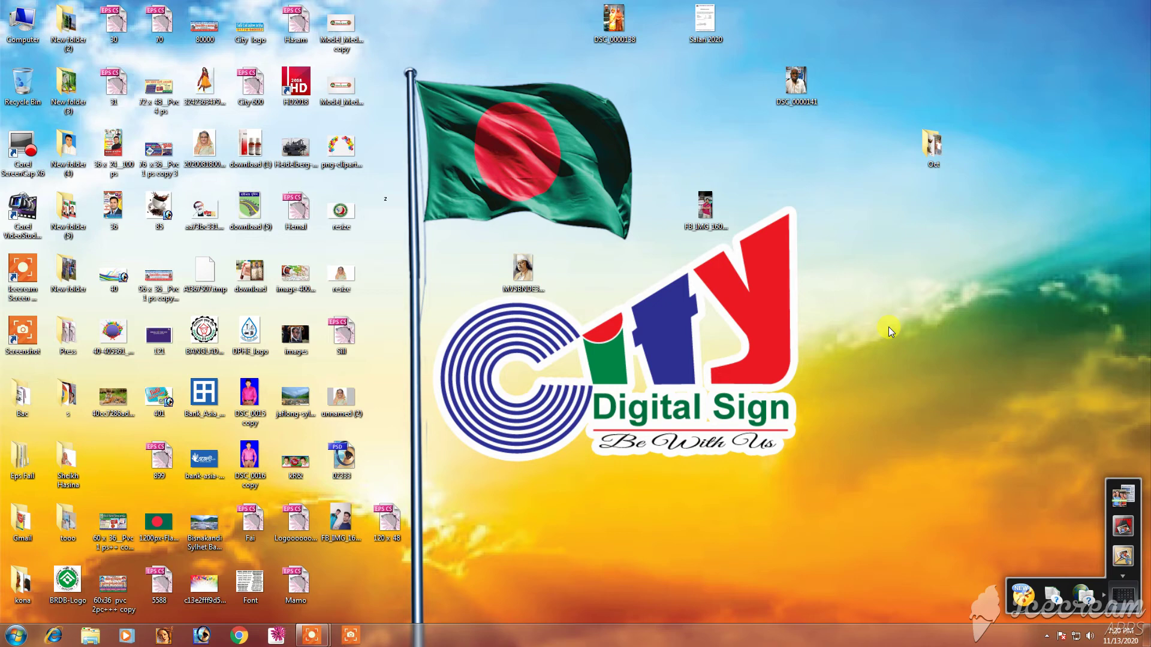
Refresh the Windows desktop several times from its right-click menu.
right_click(895, 304)
left_click(911, 339)
right_click(891, 312)
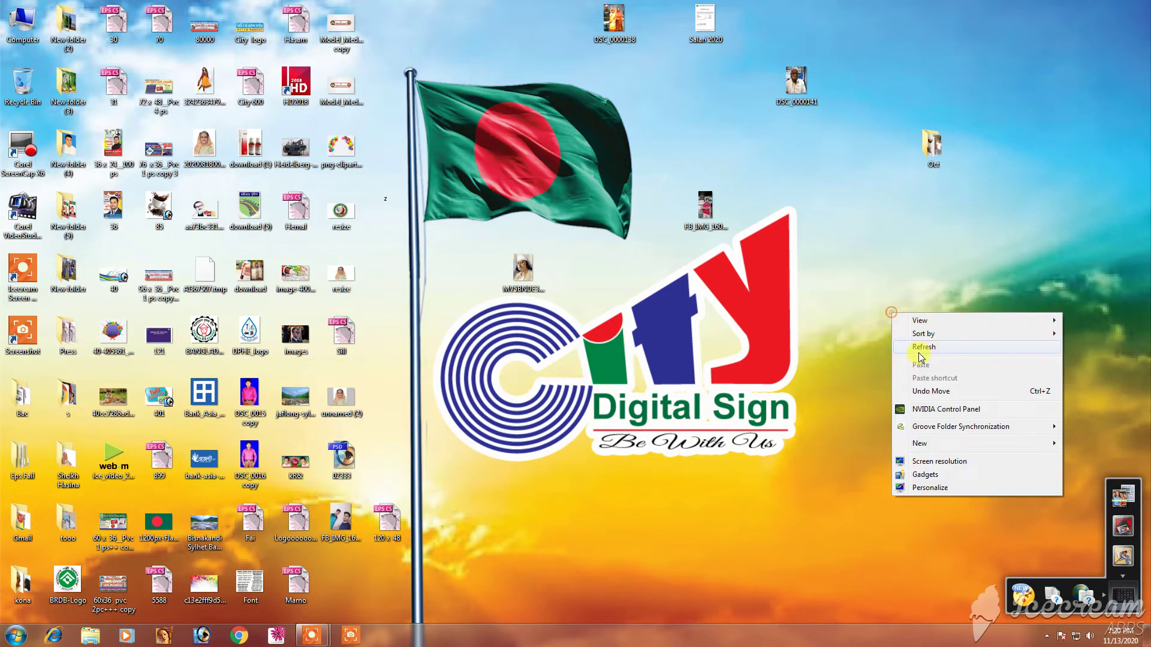
left_click(919, 348)
right_click(872, 314)
left_click(897, 352)
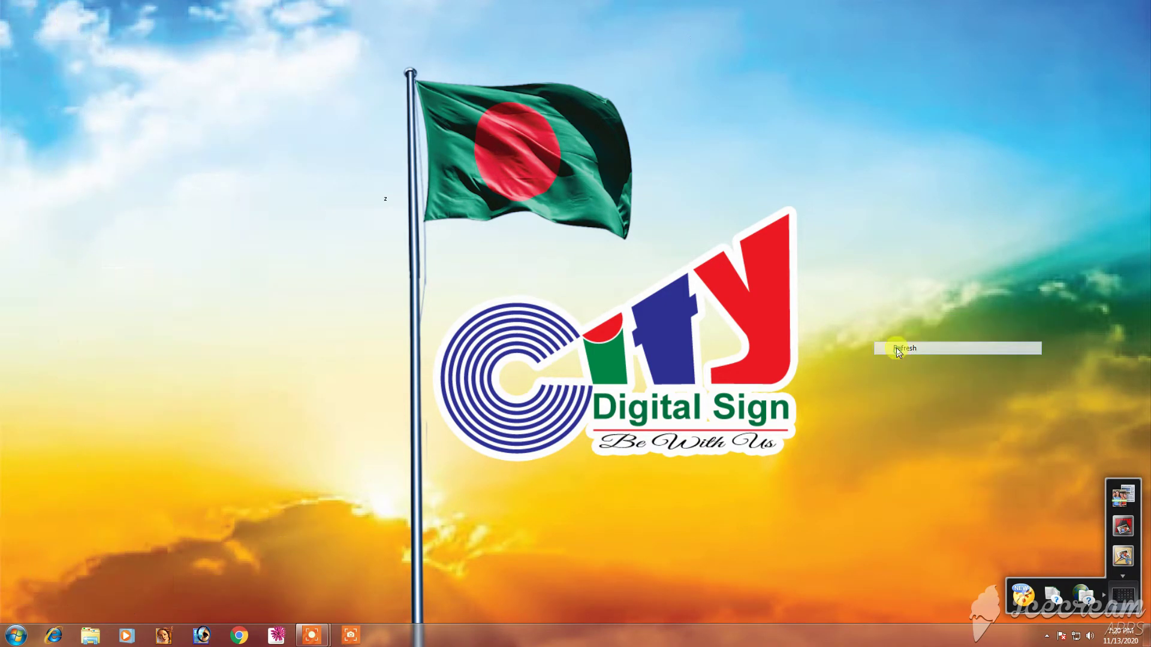
left_click(897, 351)
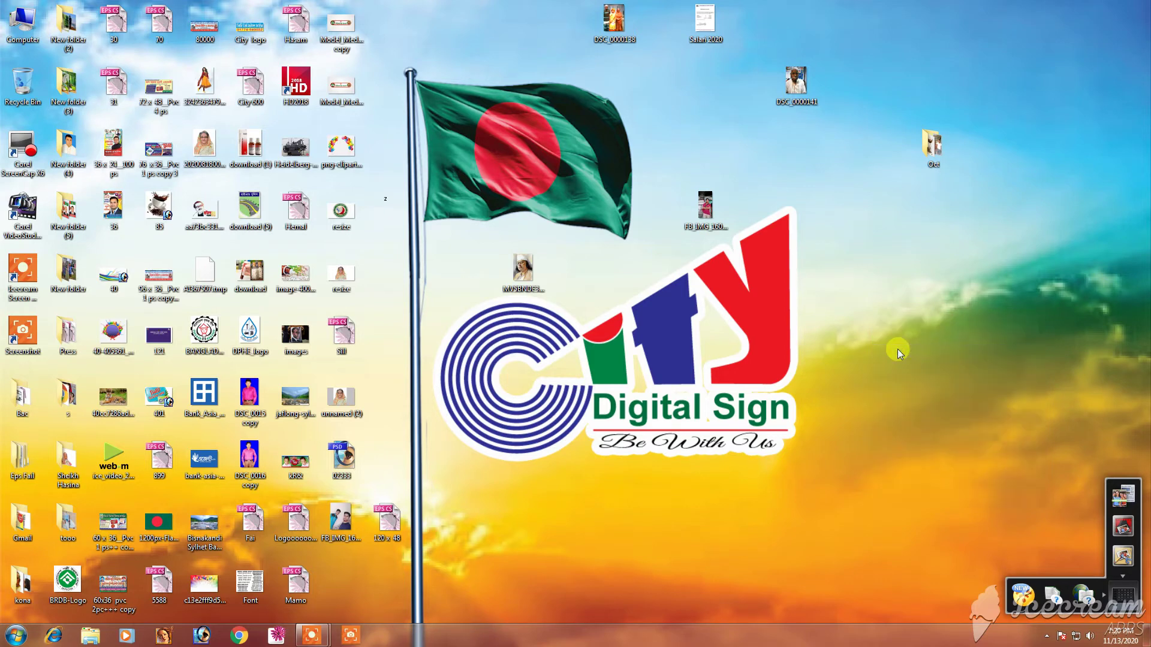
right_click(891, 330)
left_click(905, 367)
right_click(896, 344)
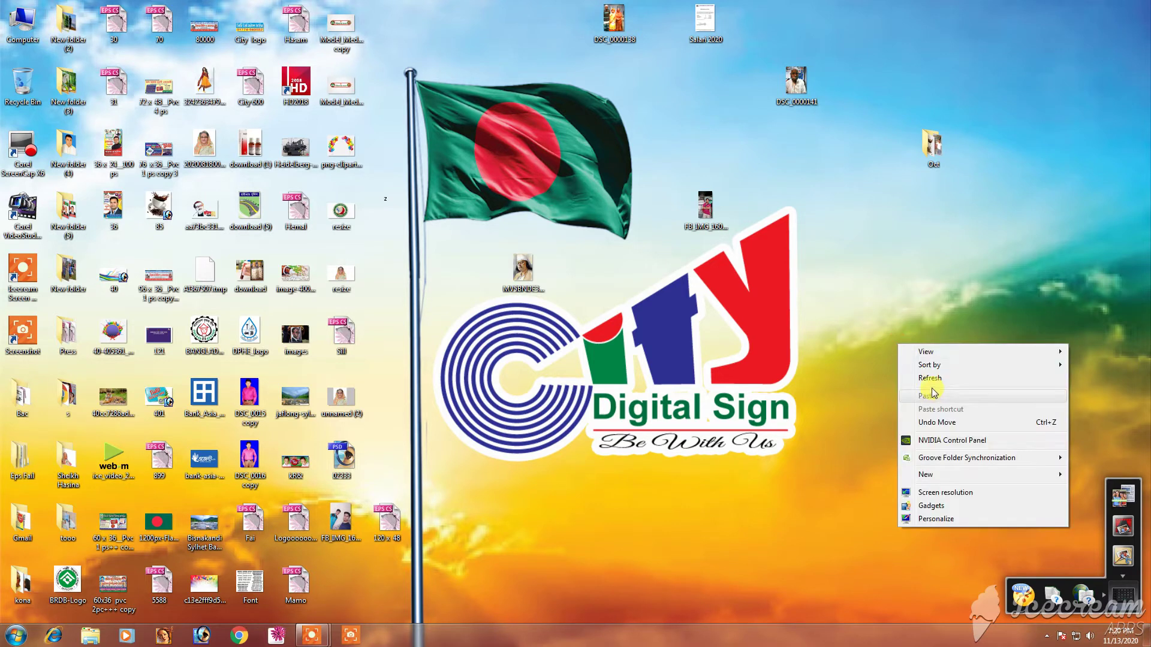
left_click(905, 375)
right_click(890, 350)
right_click(863, 342)
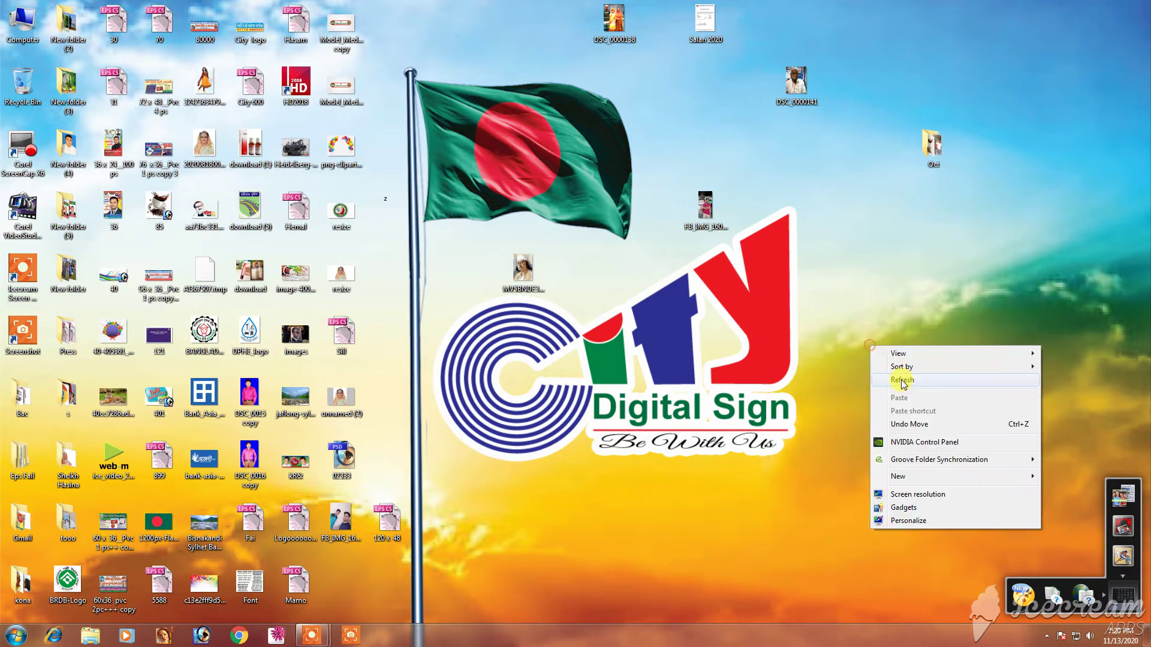
left_click(902, 375)
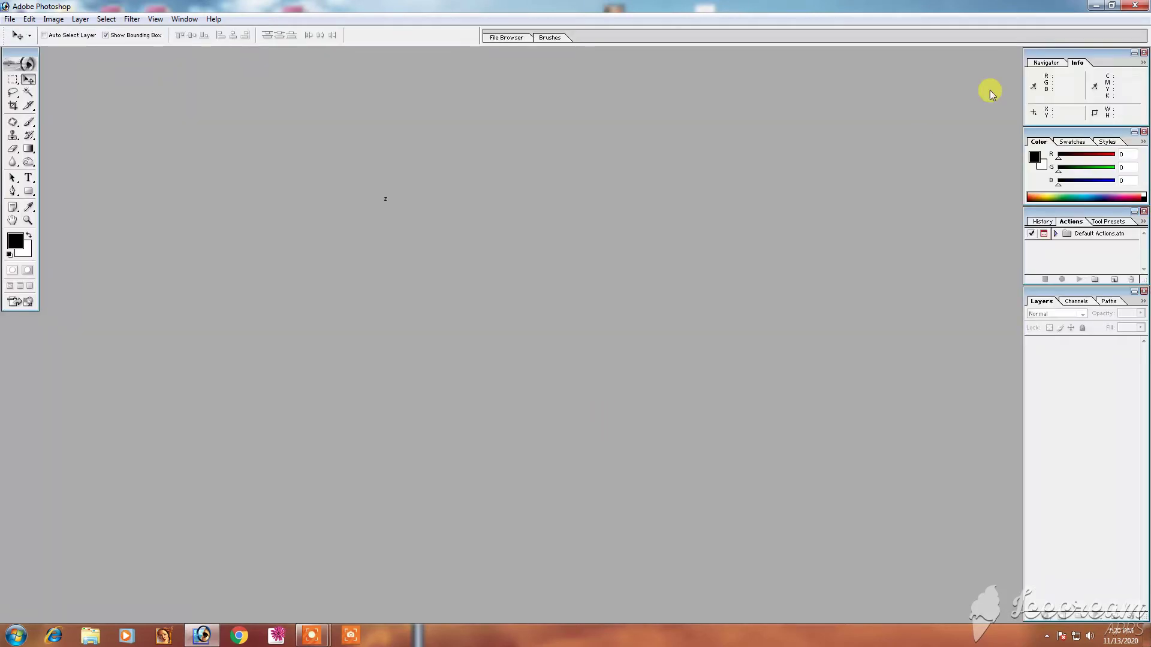
Open FB_IMG_16052747435576885.jpg in Photoshop, maximized and viewed at 100%.
left_click(1091, 6)
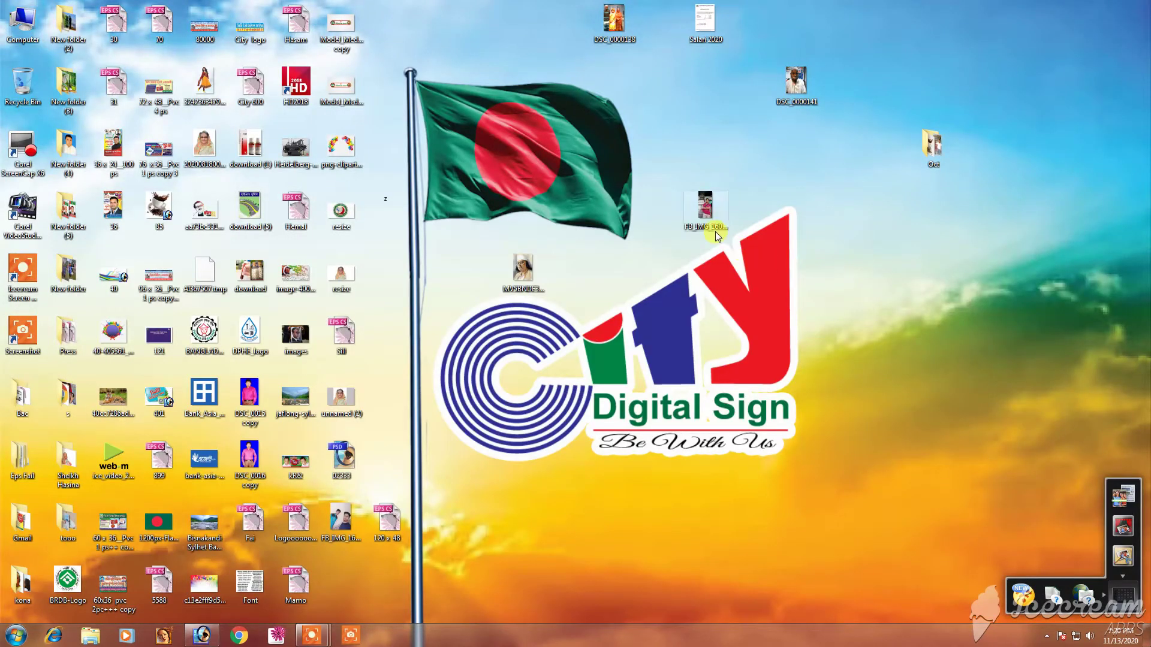
left_click_drag(715, 232, 204, 641)
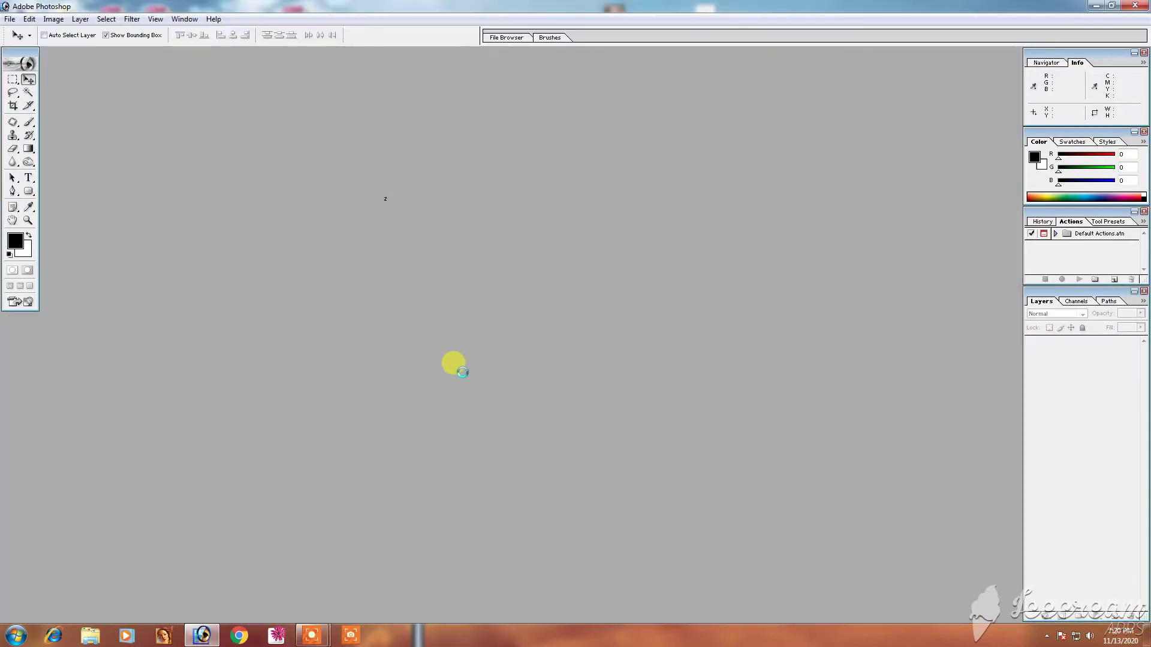
left_click_drag(204, 641, 455, 369)
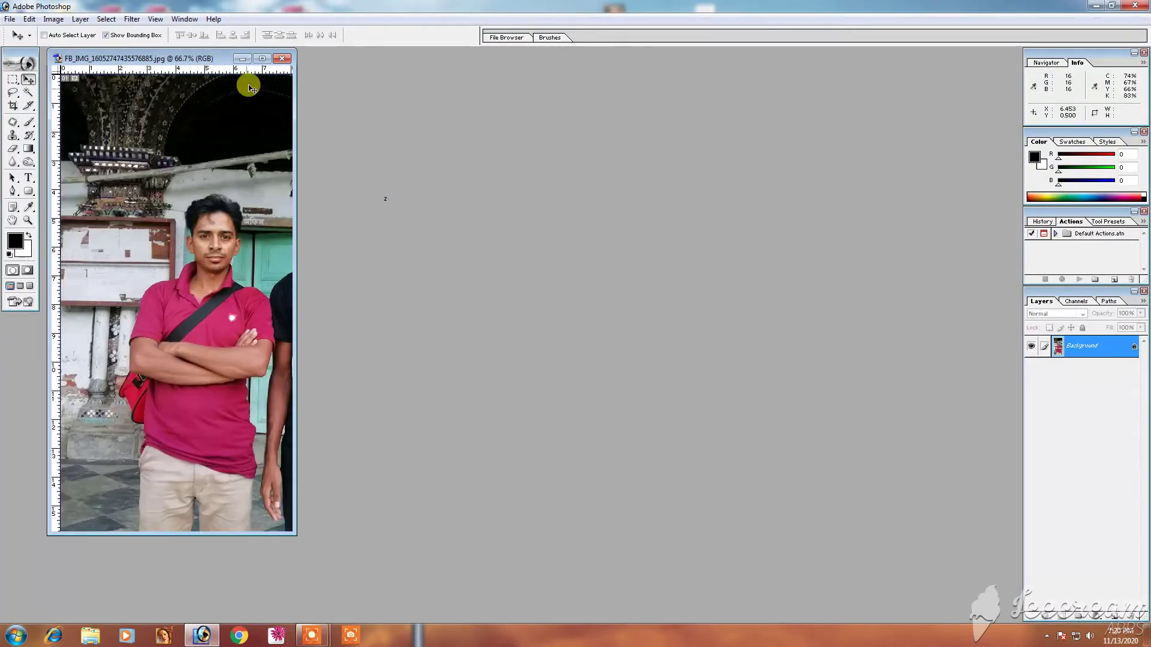
left_click(261, 58)
key("ctrl+plus")
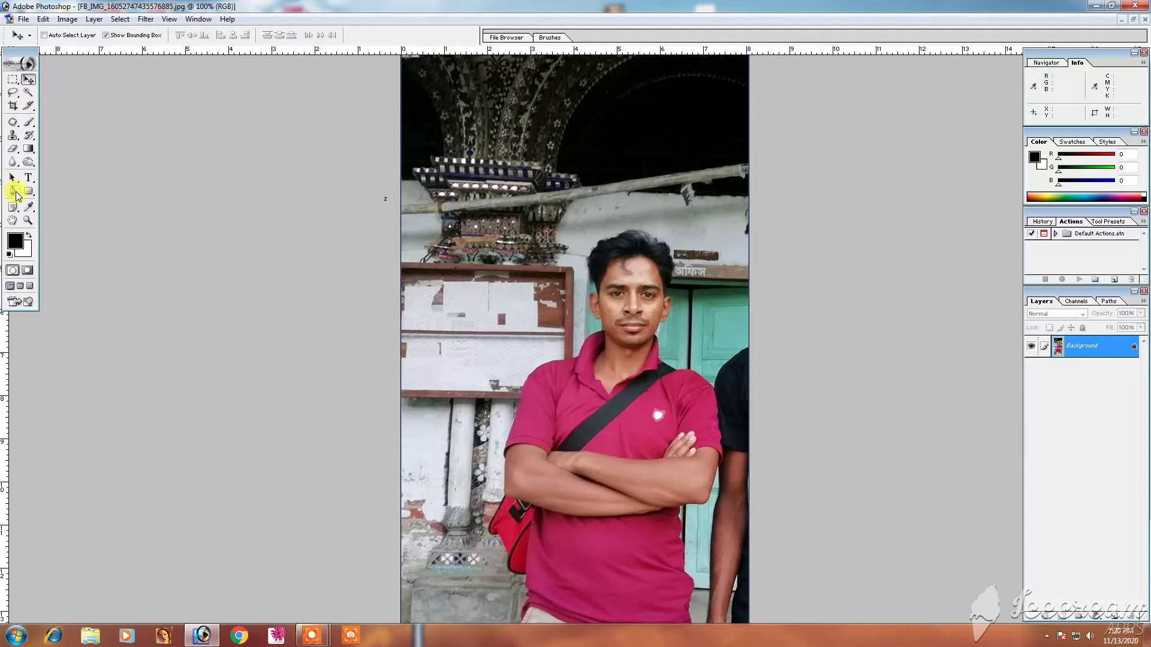
Trace a Pen path with anchor points along the man's shoulder and collar.
left_click(14, 192)
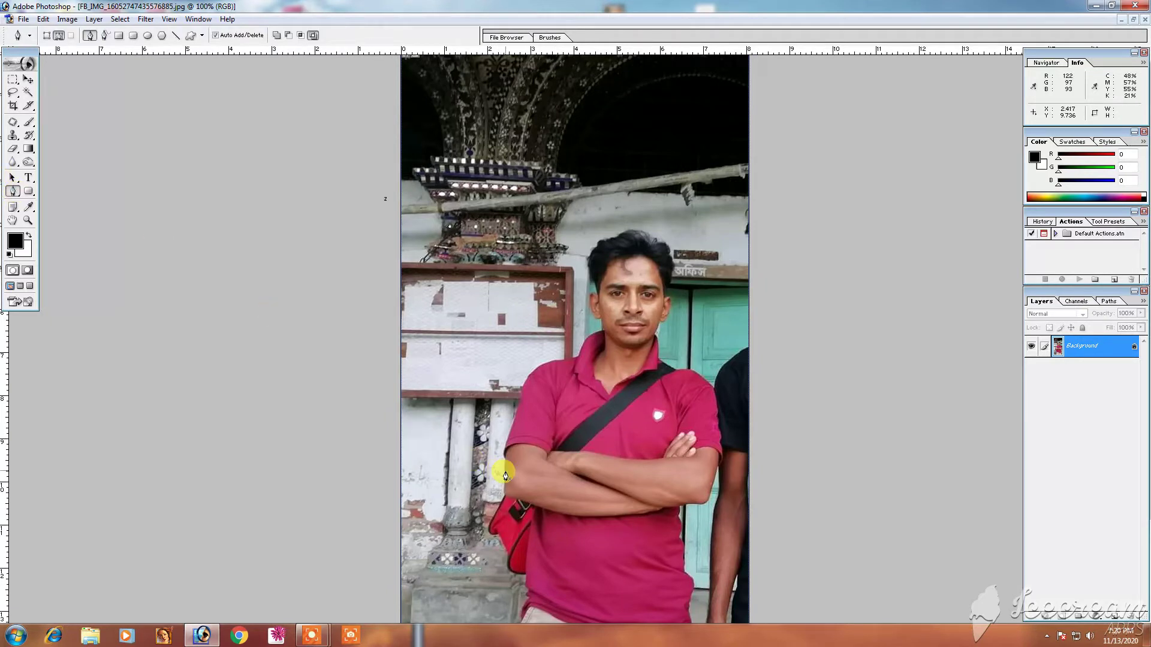
left_click_drag(506, 473, 508, 433)
left_click(508, 430)
left_click(519, 386)
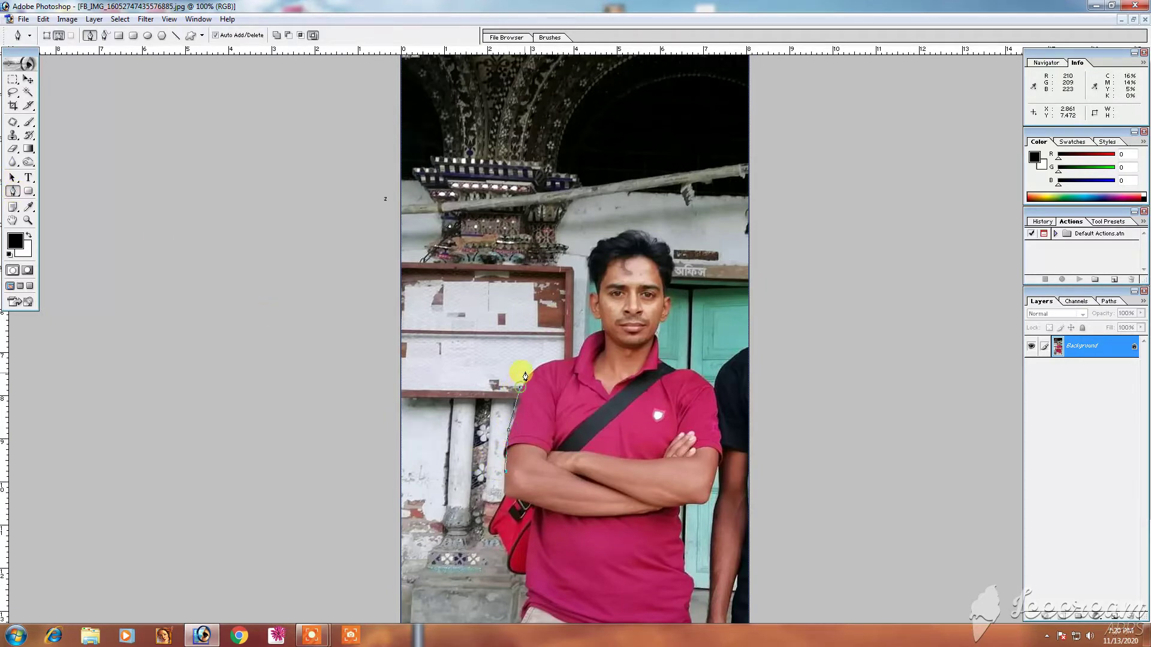
left_click(538, 368)
left_click(563, 358)
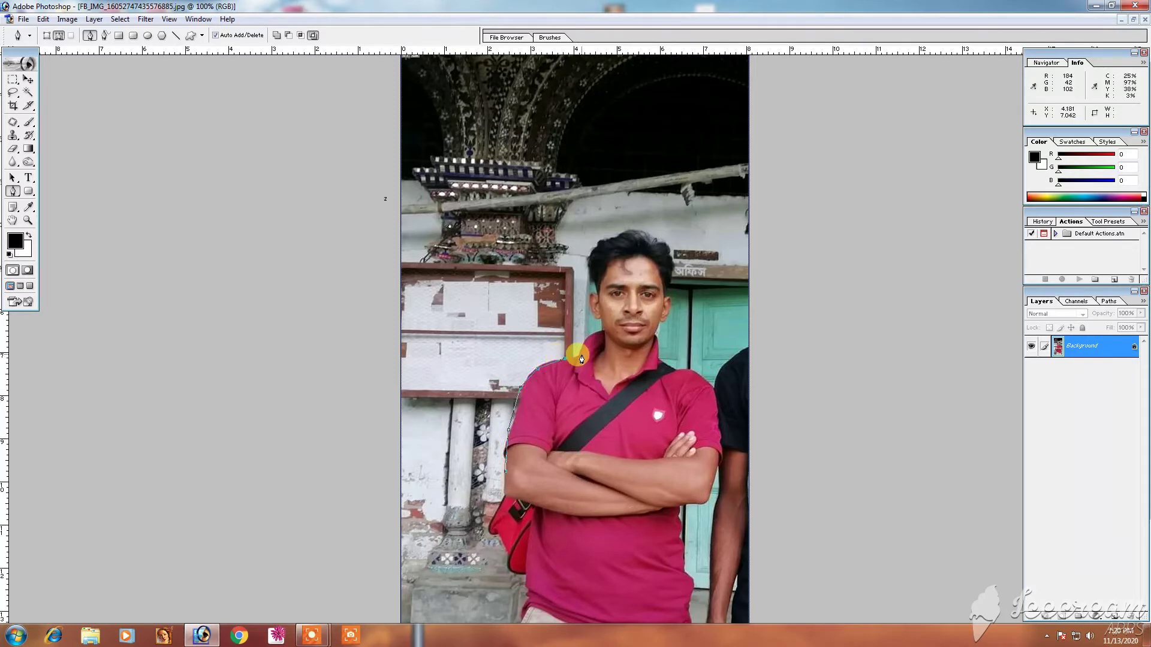
left_click(582, 349)
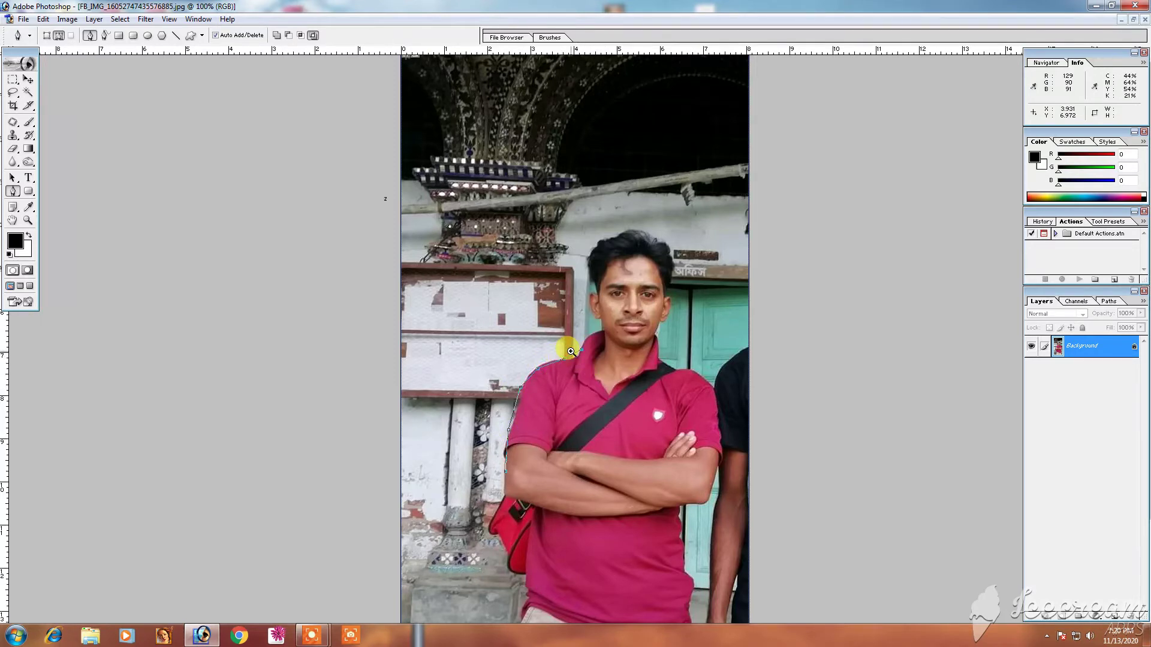
Convert the traced path into a selection and zoom out to see the whole photo.
key("ctrl+plus")
key("ctrl+Return")
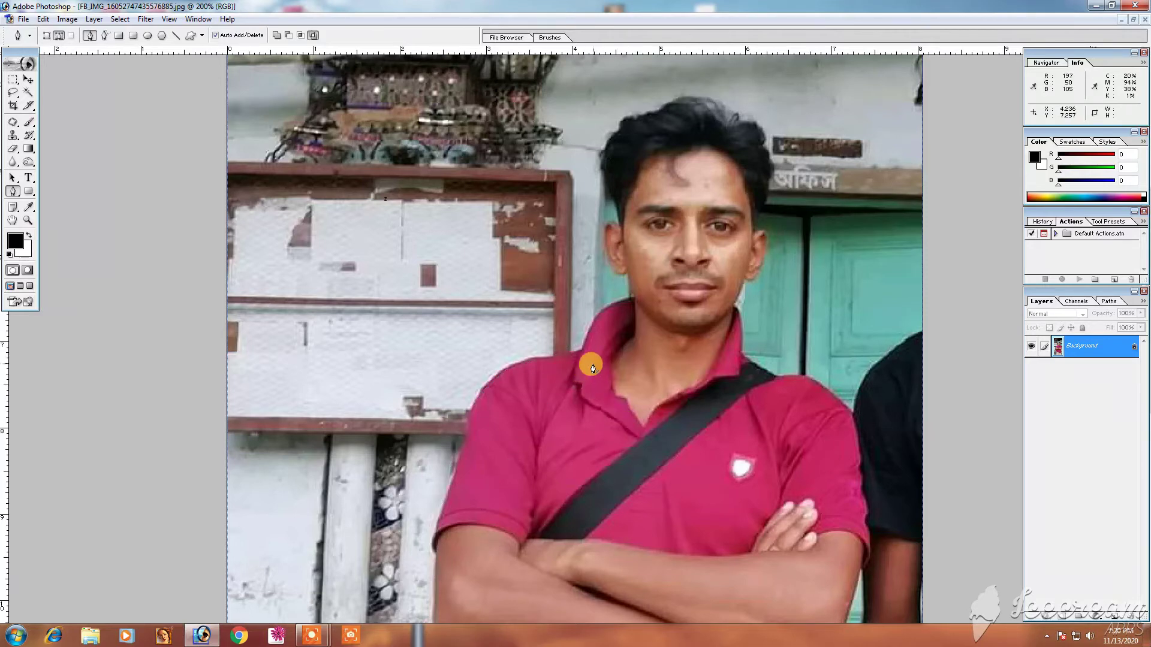
key("ctrl+minus")
key("ctrl+minus")
key("ctrl+plus")
key("ctrl+plus")
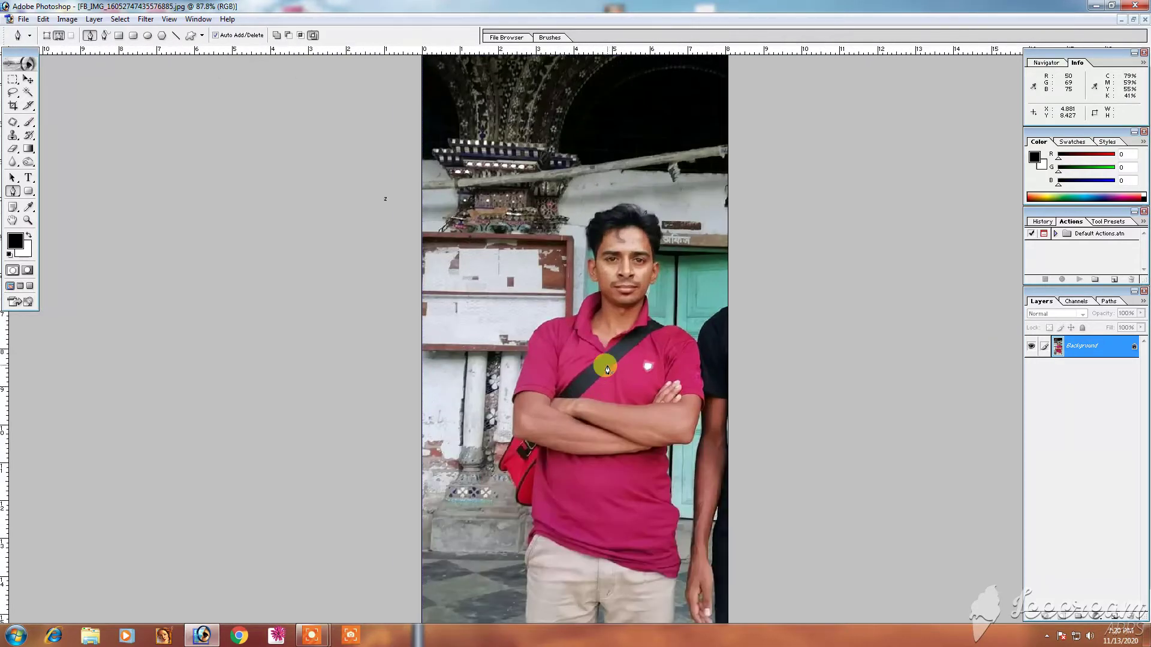
key("ctrl+minus")
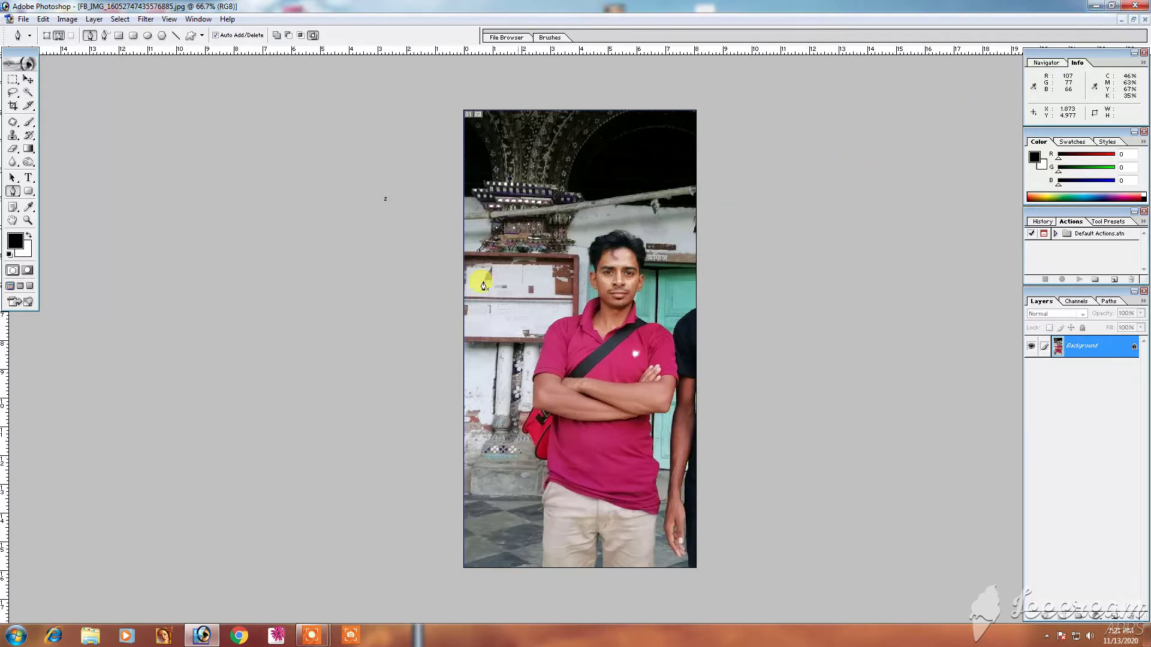
Minimize Photoshop, refresh the desktop twice, and launch Google Chrome.
left_click(1094, 9)
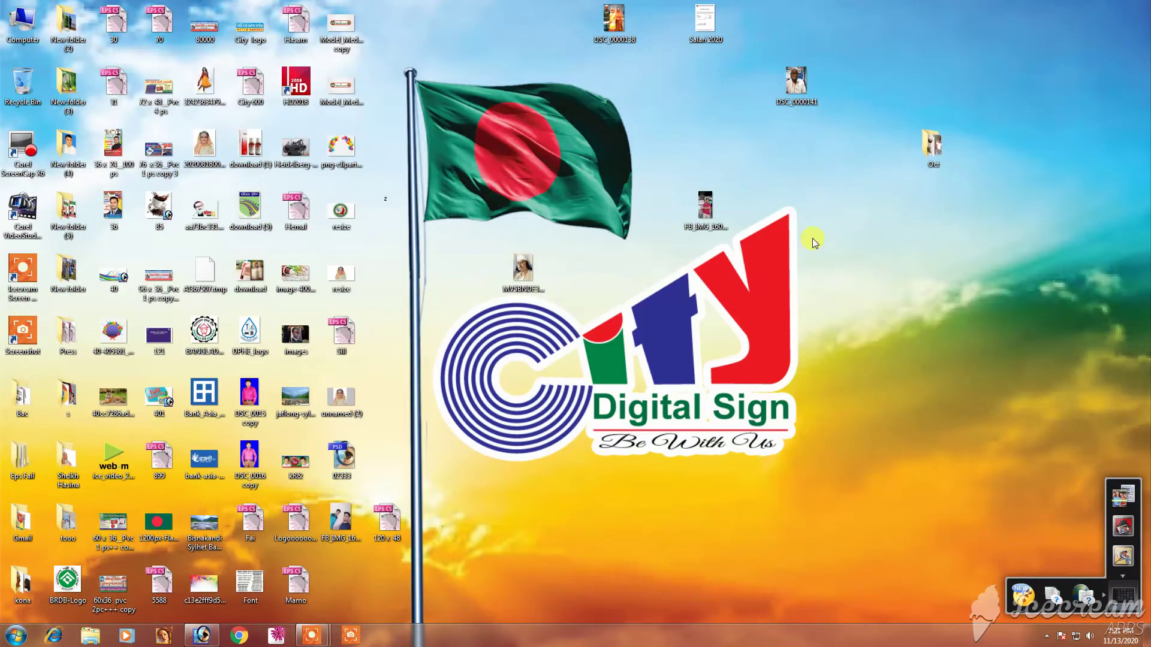
right_click(869, 244)
left_click(899, 279)
right_click(885, 261)
left_click(908, 303)
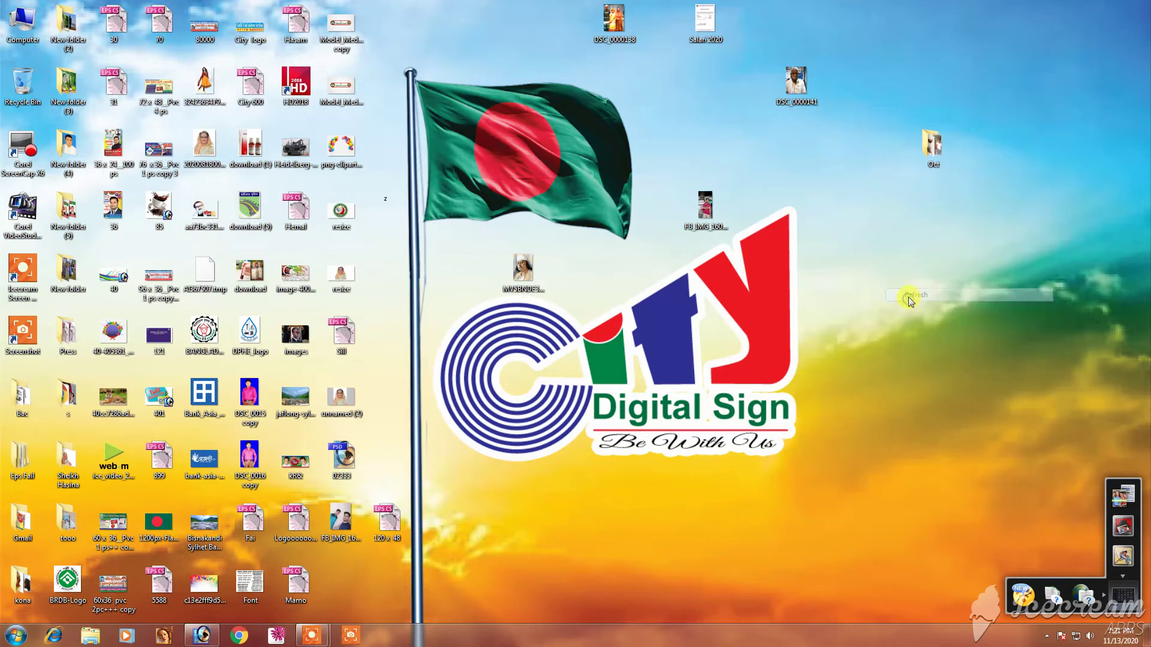
left_click(238, 636)
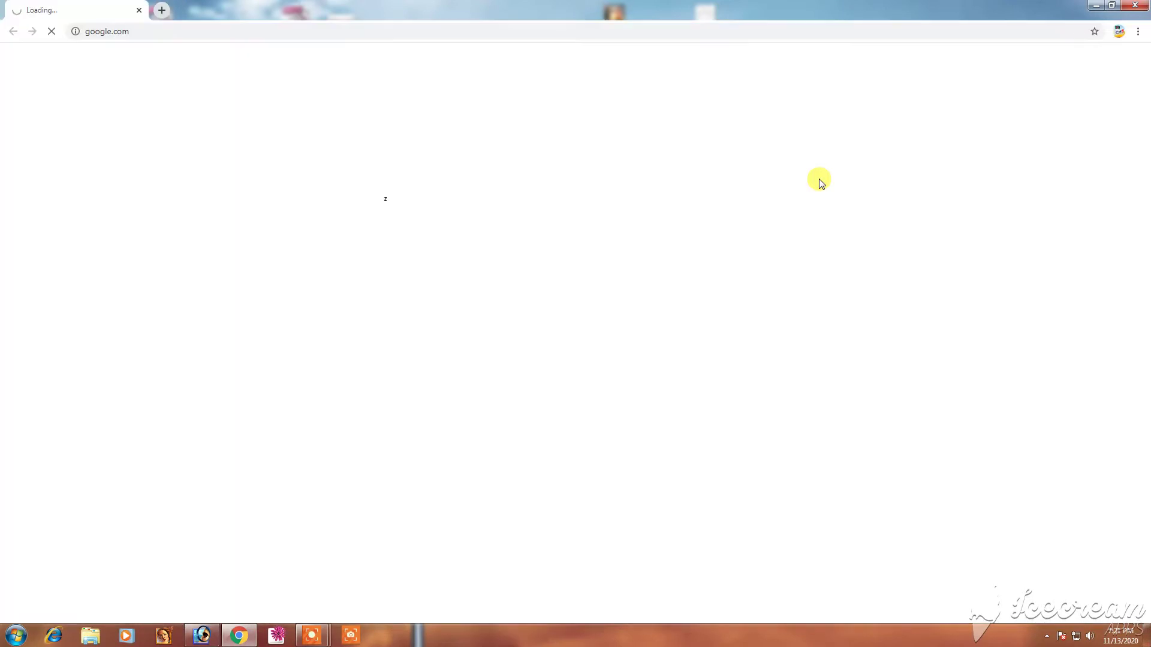
Search Google for 'remove bg' and open the remove.bg site from the top result.
left_click(493, 201)
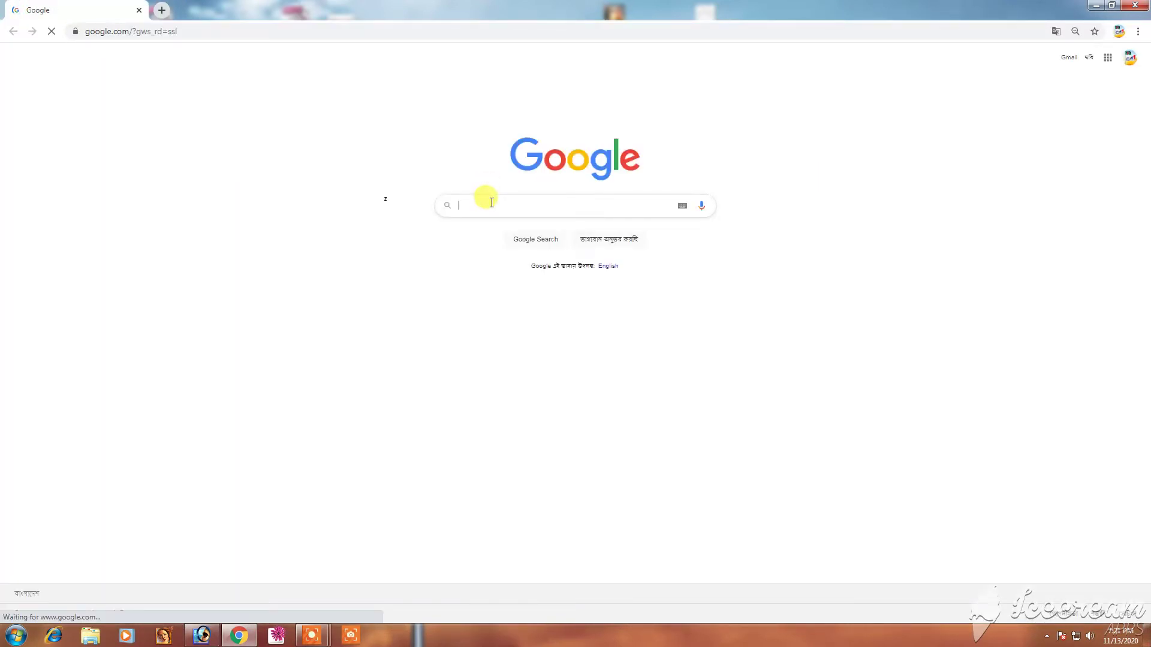
type("r")
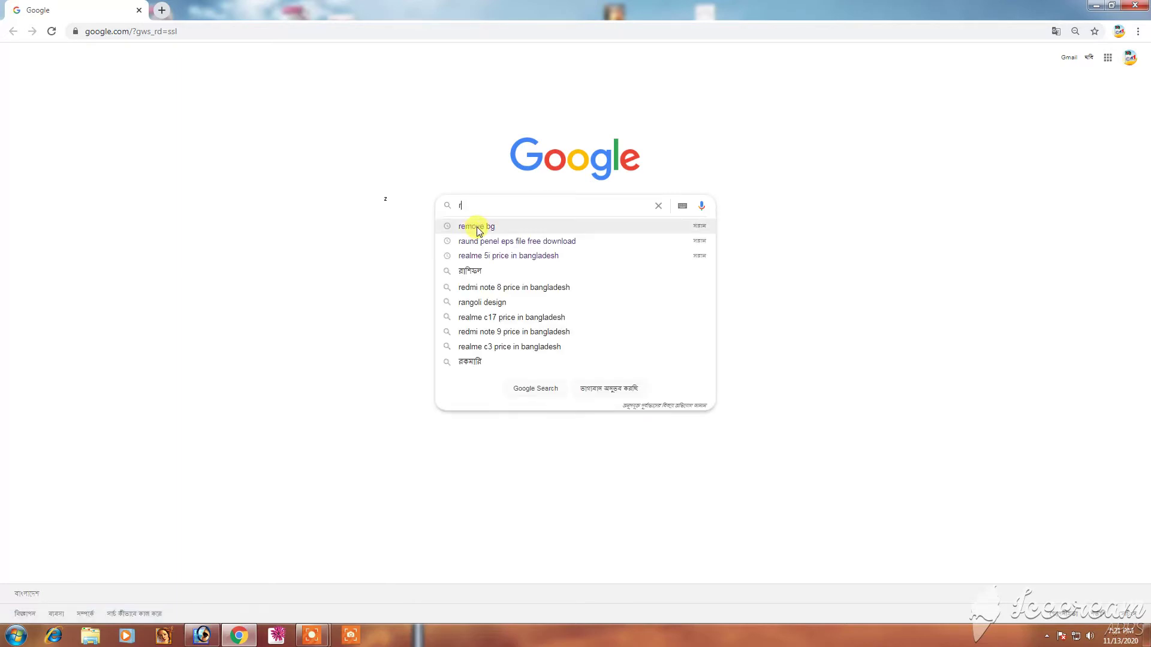
left_click(478, 229)
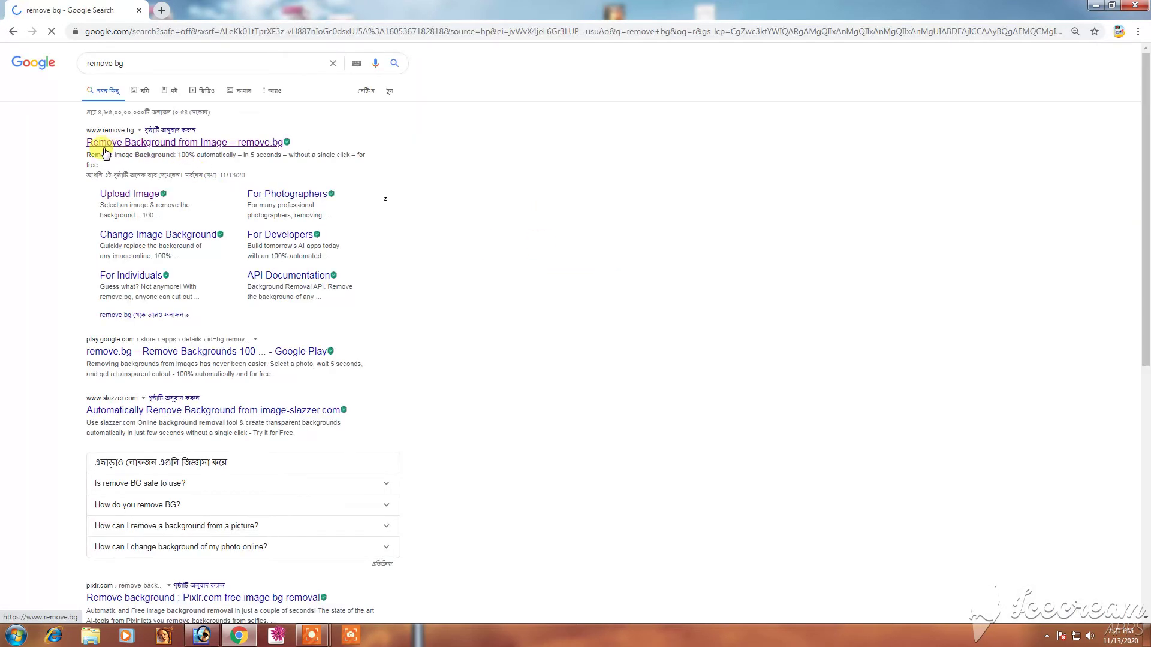
left_click(226, 149)
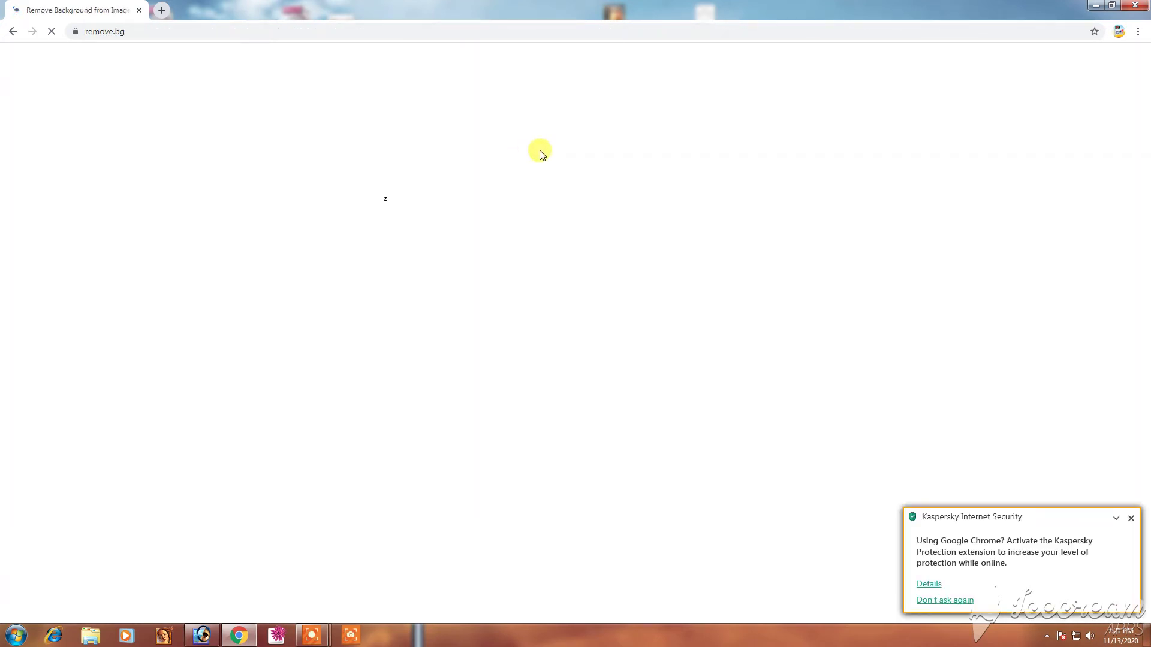
Dismiss the Kaspersky notification and bring up remove.bg's Upload Image file picker.
left_click(1132, 525)
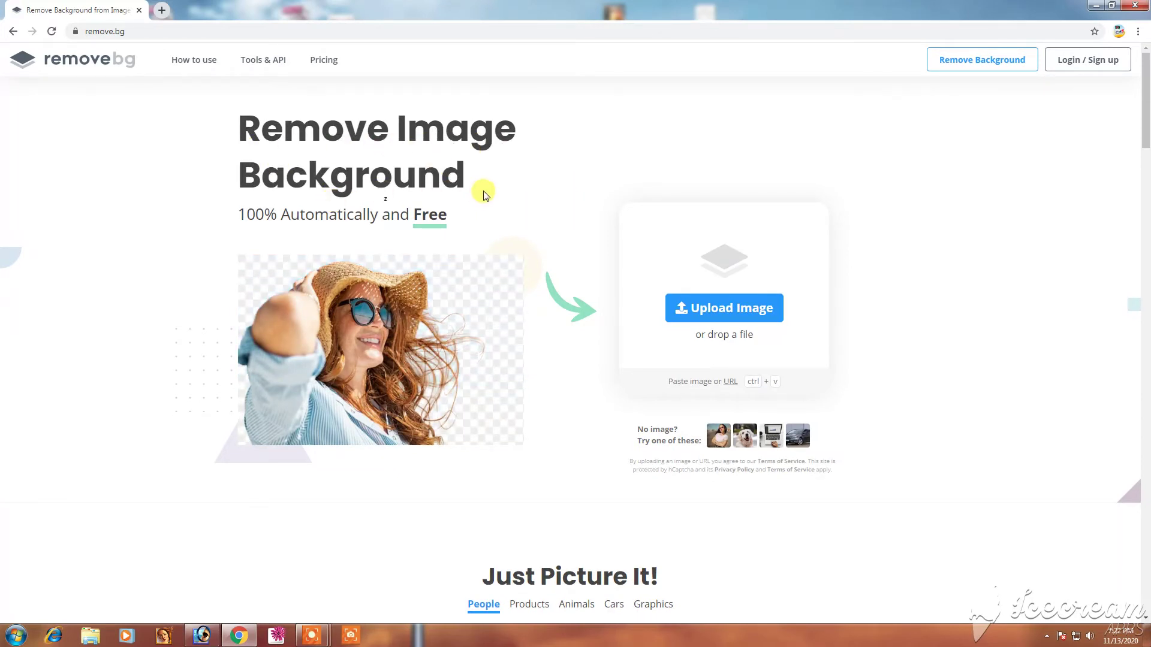
left_click(741, 312)
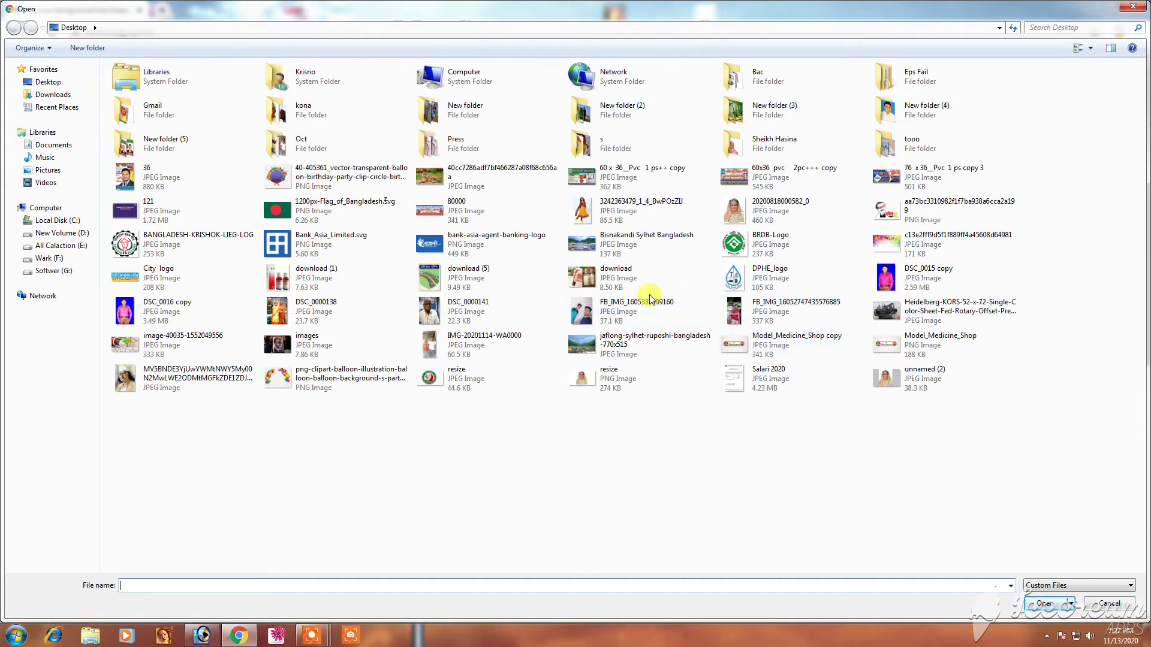
left_click(739, 313)
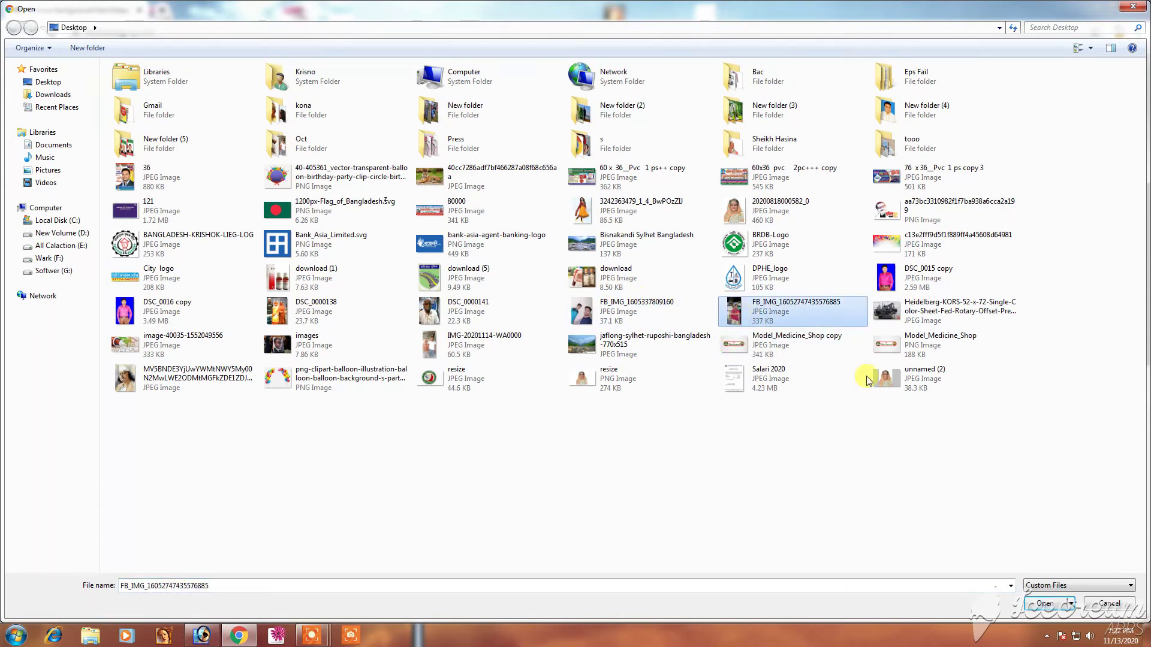
left_click(1045, 603)
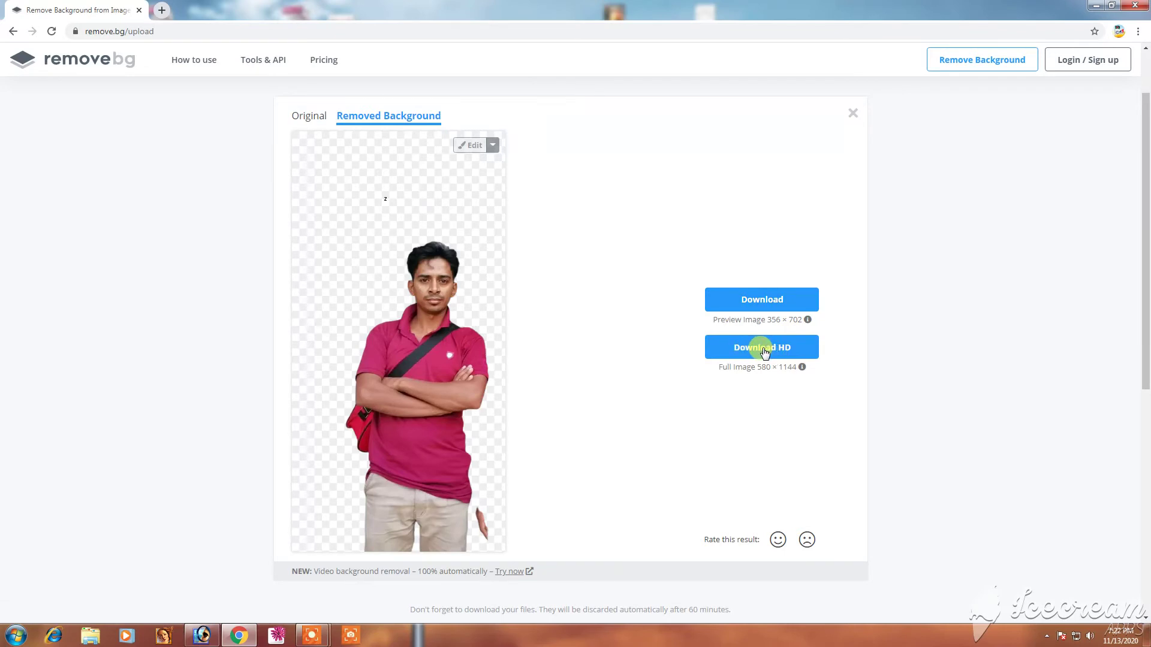
Try the Download HD cutout, then go back to the remove.bg home page.
left_click(765, 351)
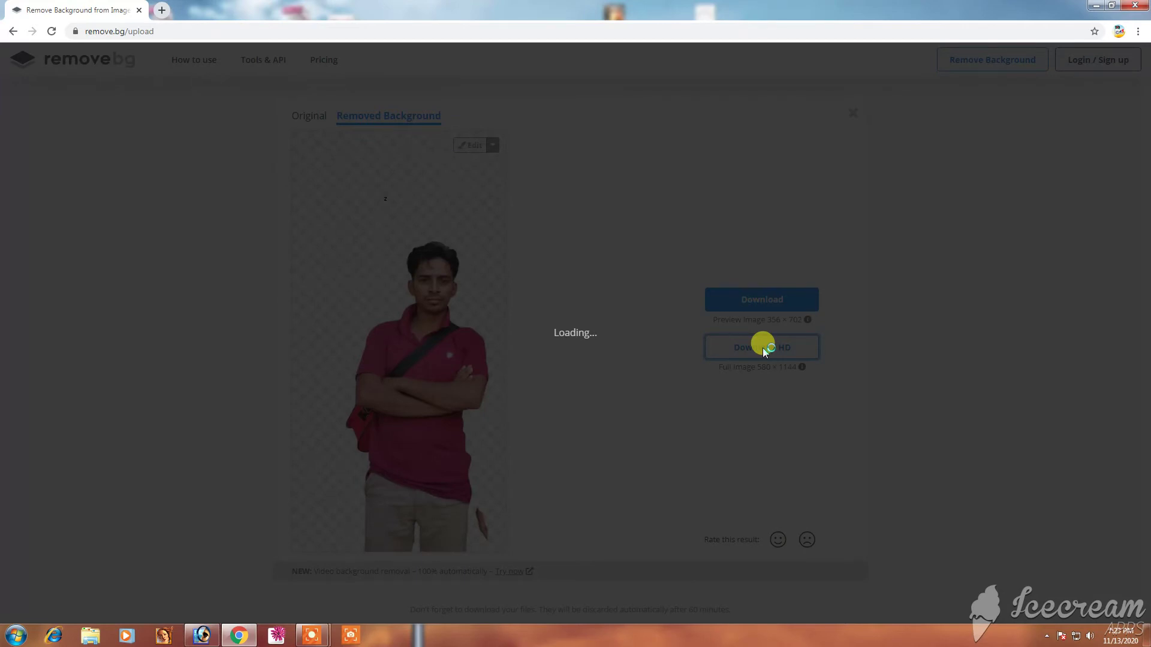
left_click(13, 31)
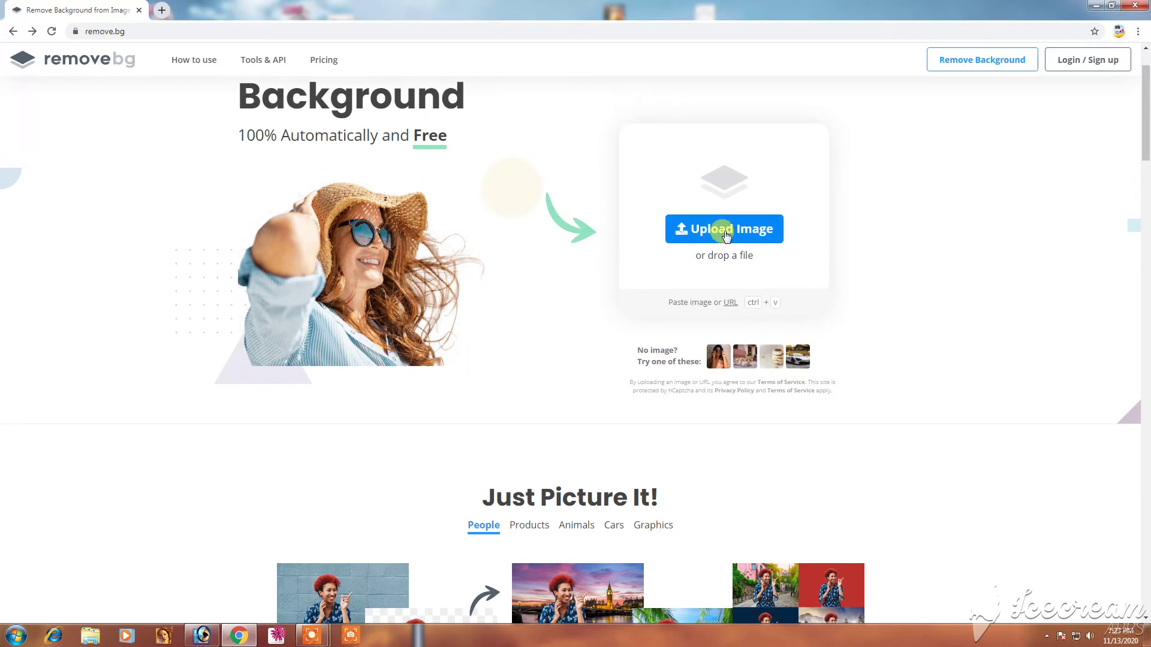
left_click(588, 286)
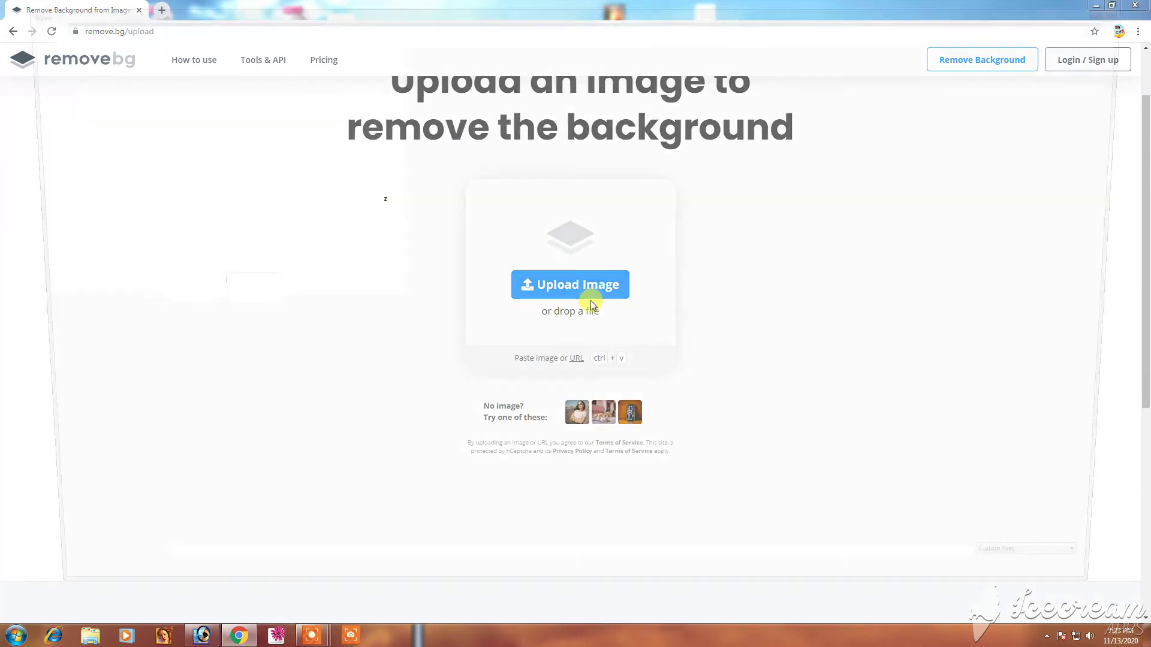
left_click(734, 312)
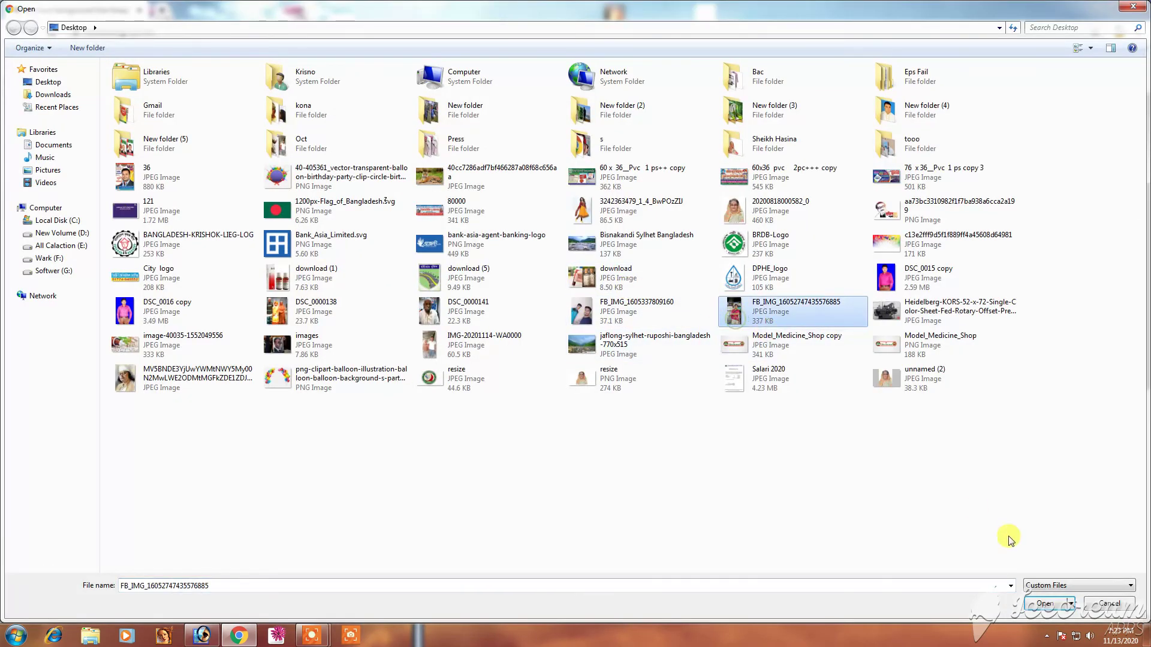
left_click(1049, 607)
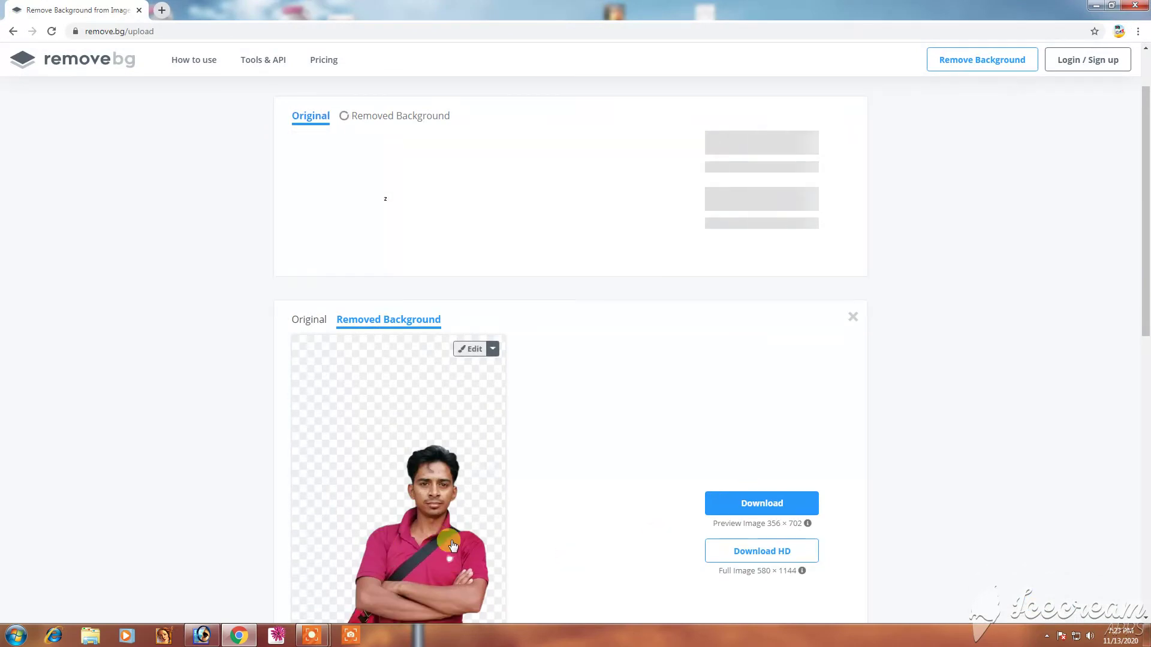
left_click(755, 508)
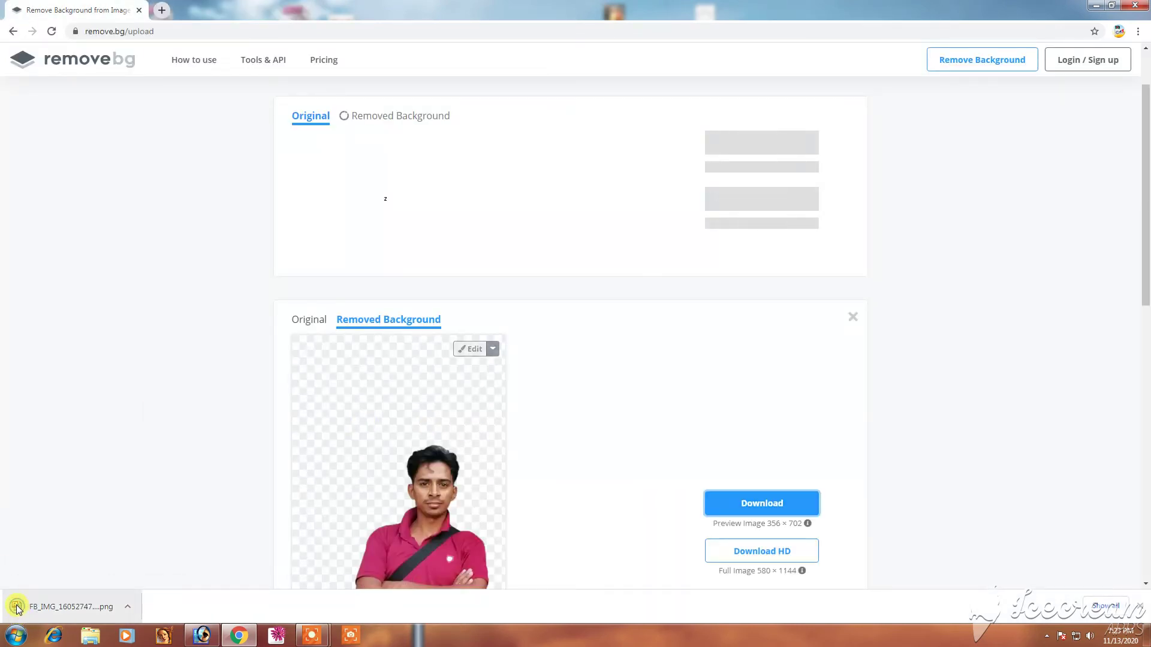
mouse_move(19, 611)
left_mouse_down()
mouse_move(203, 634)
mouse_move(411, 347)
left_mouse_up()
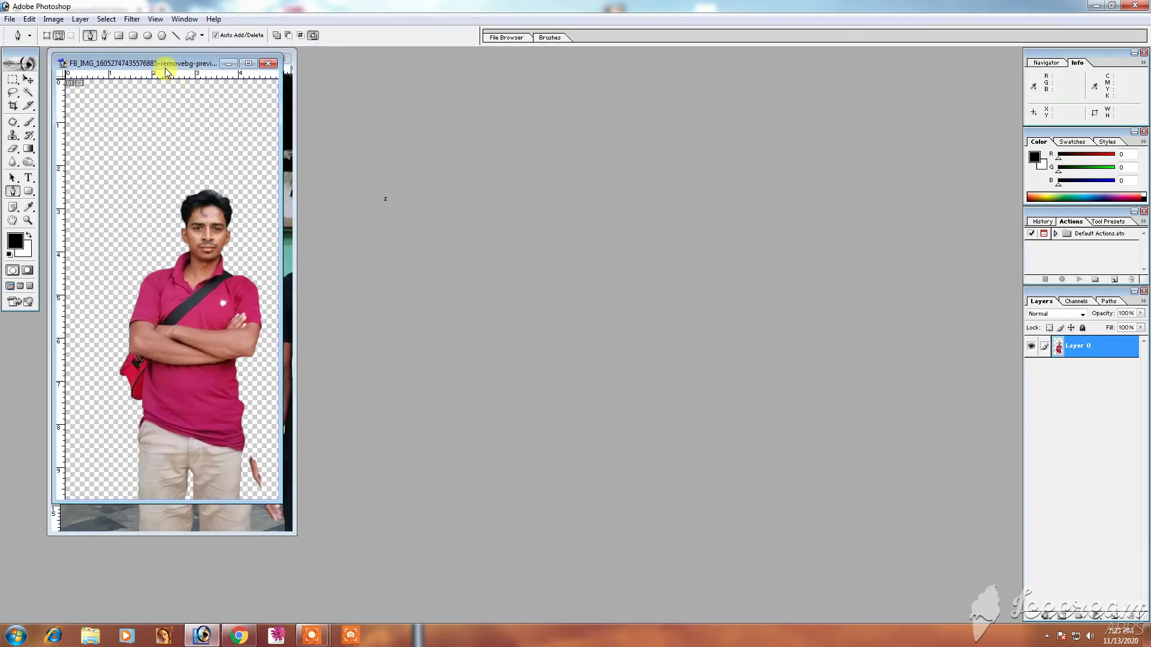
Place the cutout window beside the original photo and move the figure left and down.
left_click_drag(159, 63, 486, 83)
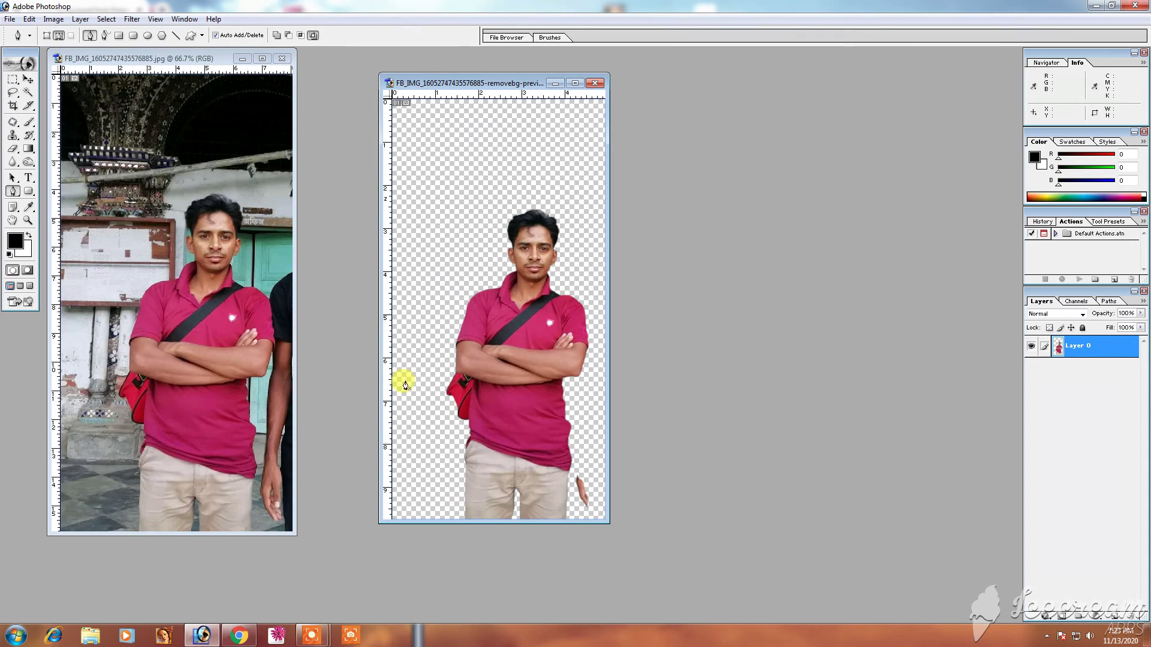
left_click(28, 79)
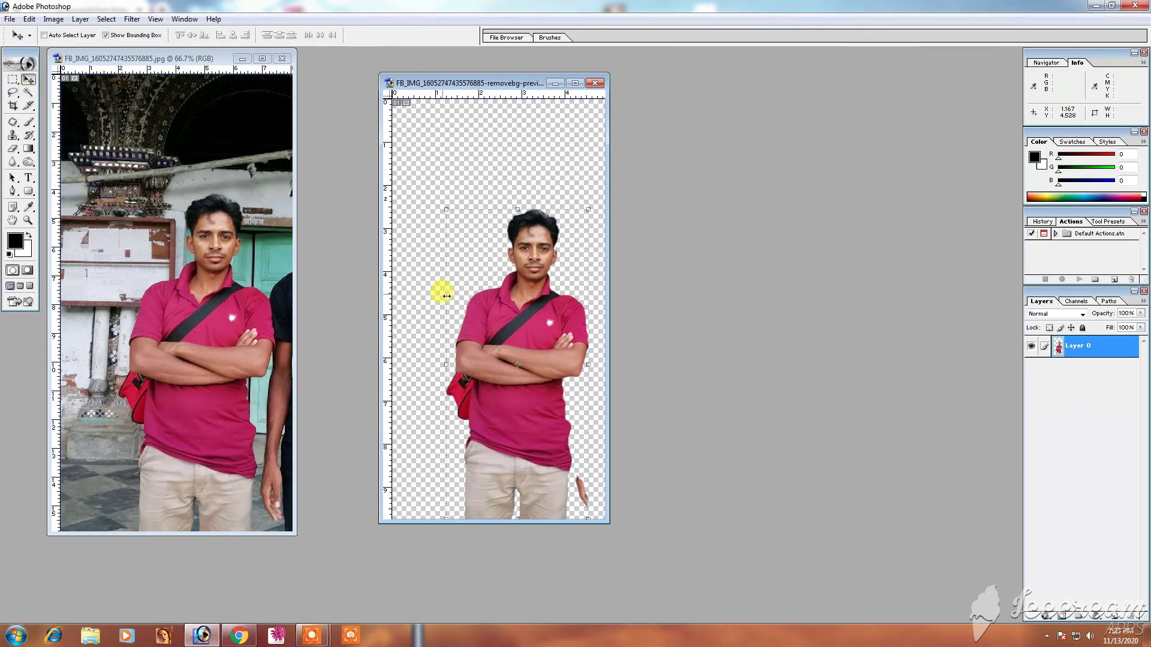
left_click_drag(514, 309, 512, 325)
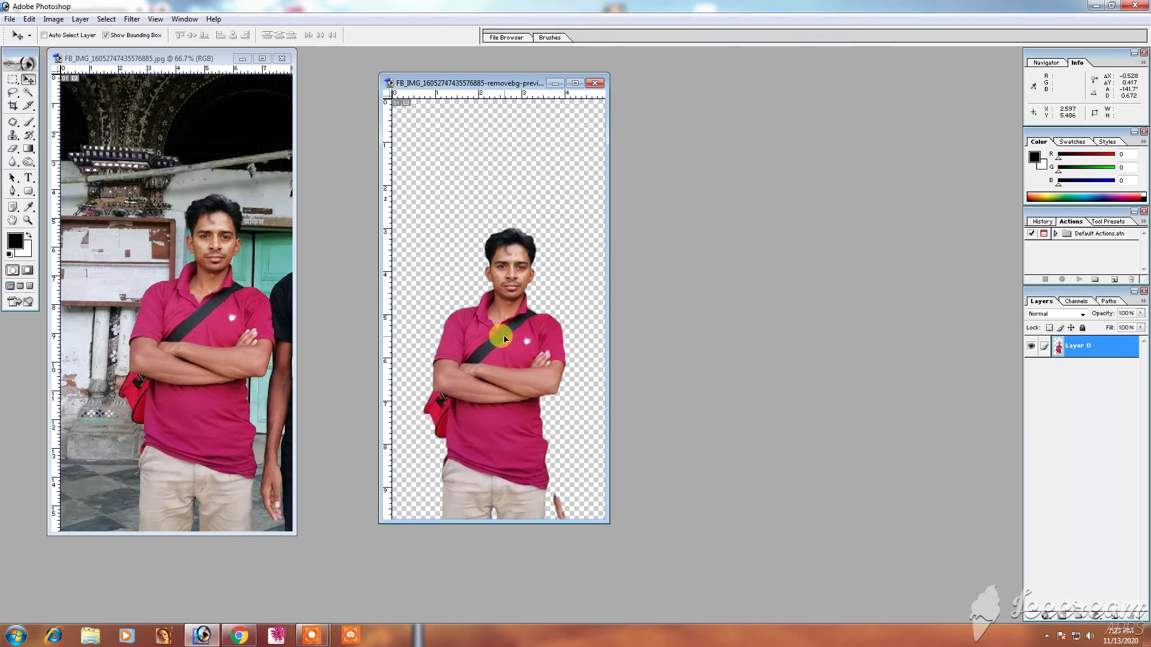
left_click_drag(512, 325, 501, 358)
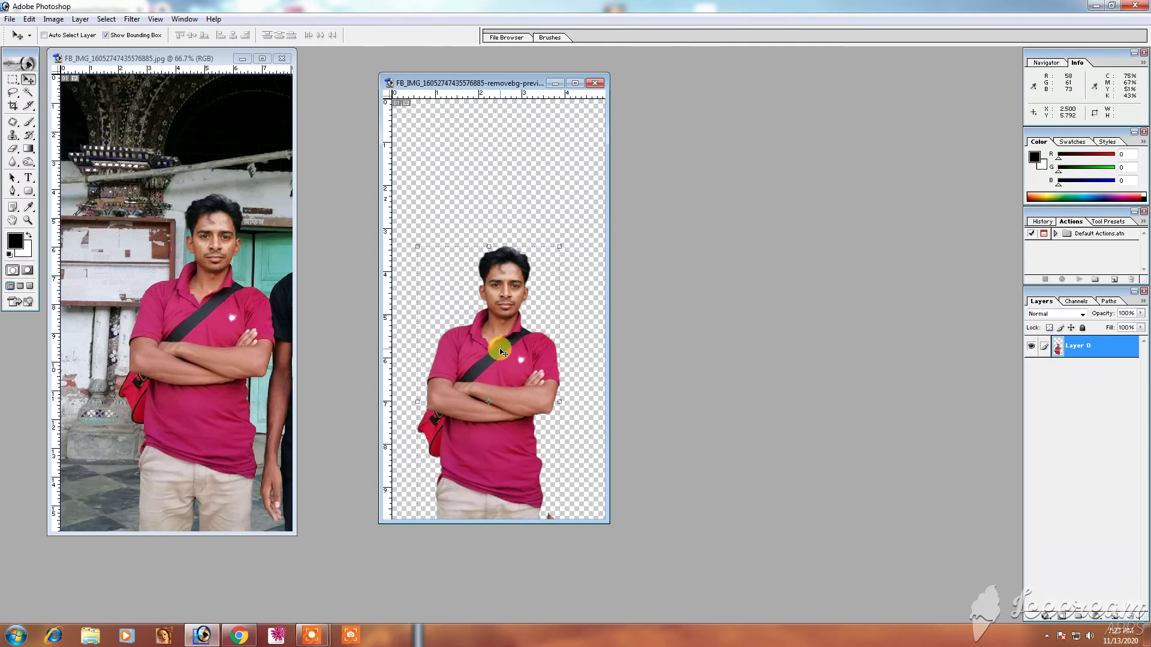